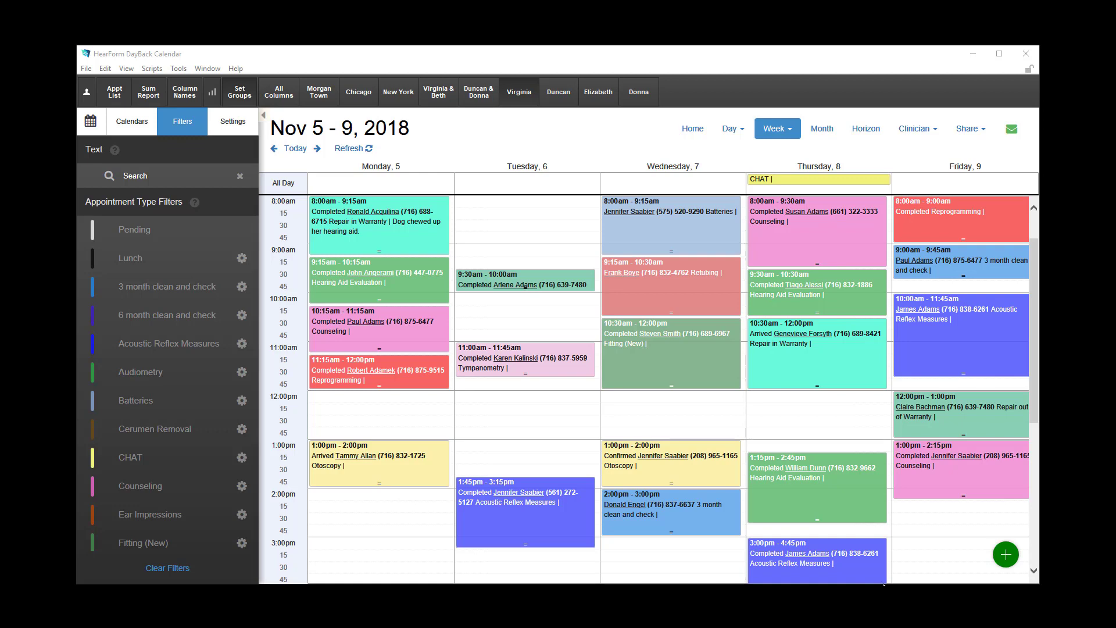
Add a new appointment at 12:00 pm on Monday, November 5.
{"action": "left_click", "coordinate": [982, 551]}
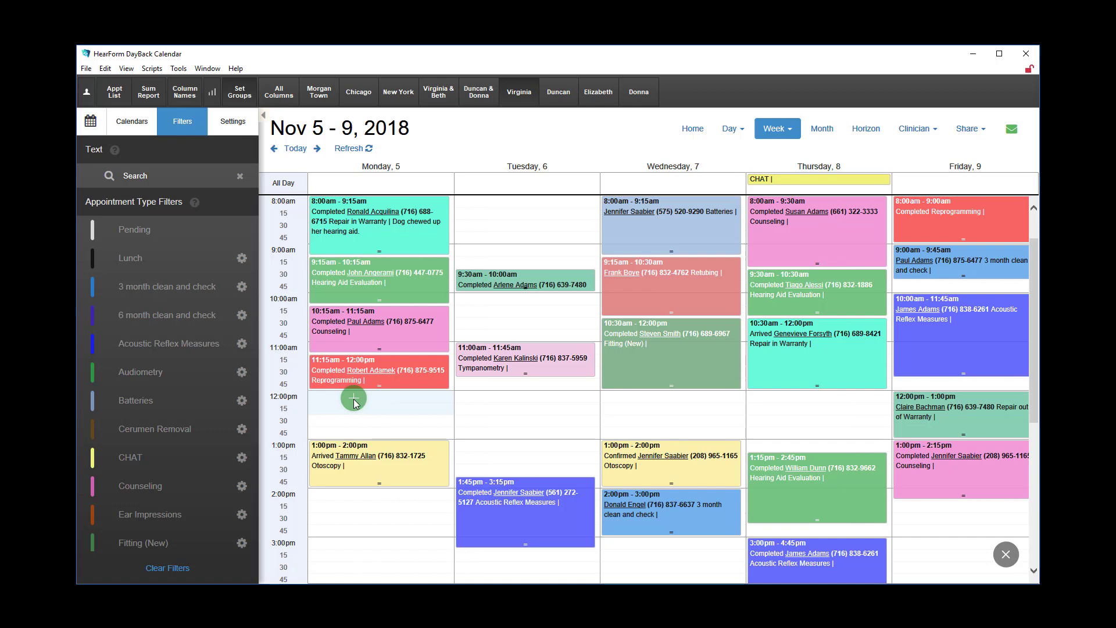
{"action": "left_click", "coordinate": [355, 403]}
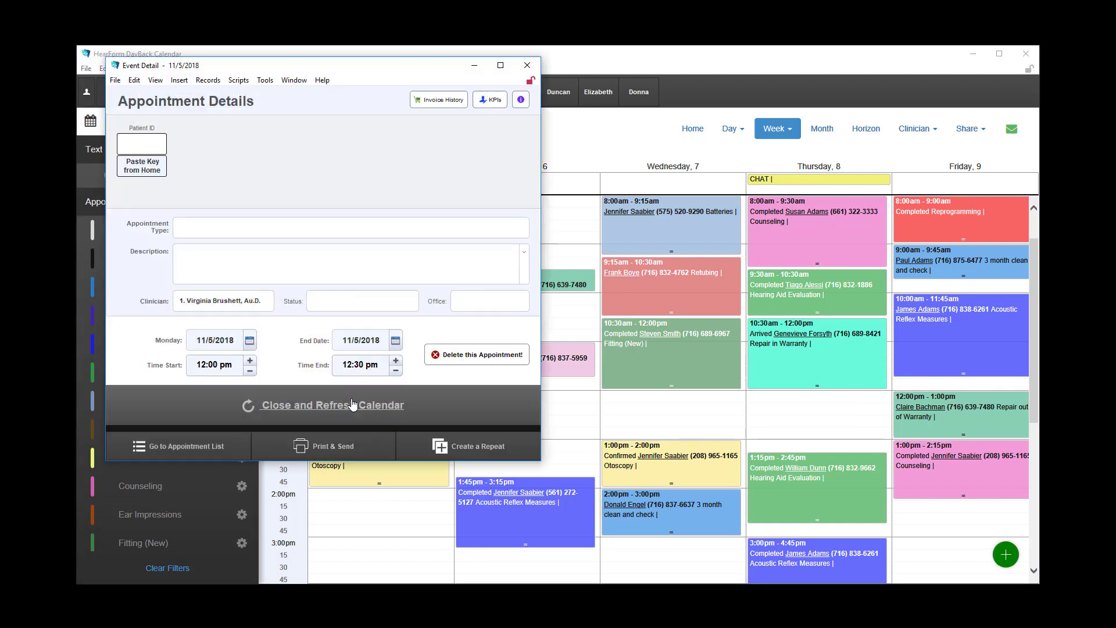
Choose the second patient in the patient list for the appointment, and clear the patient selection.
{"action": "left_click", "coordinate": [145, 145]}
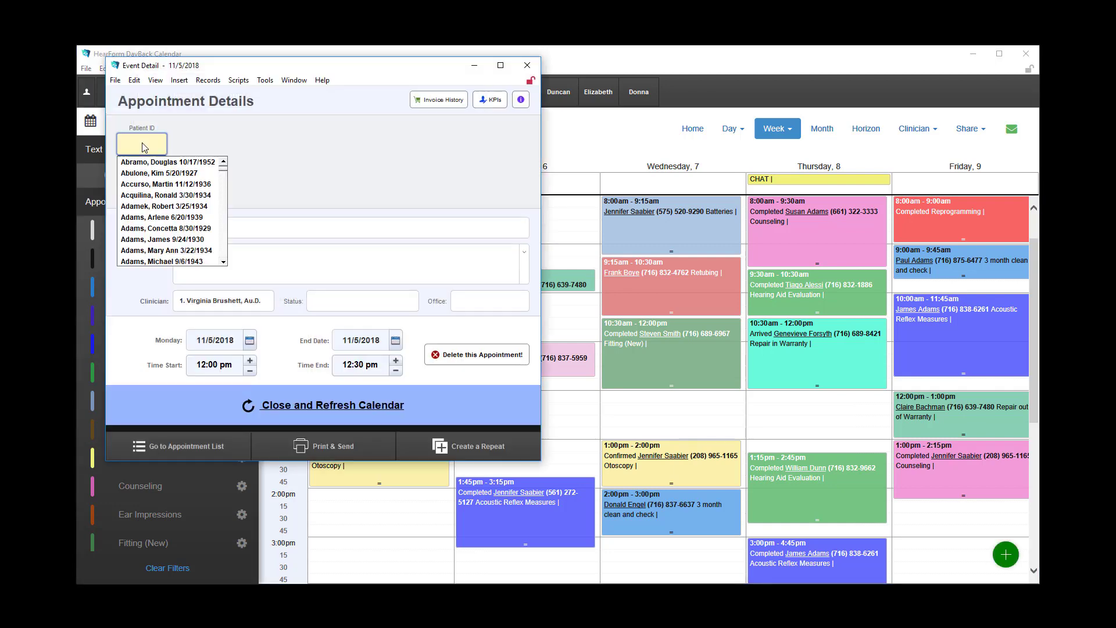
{"action": "left_click", "coordinate": [140, 173]}
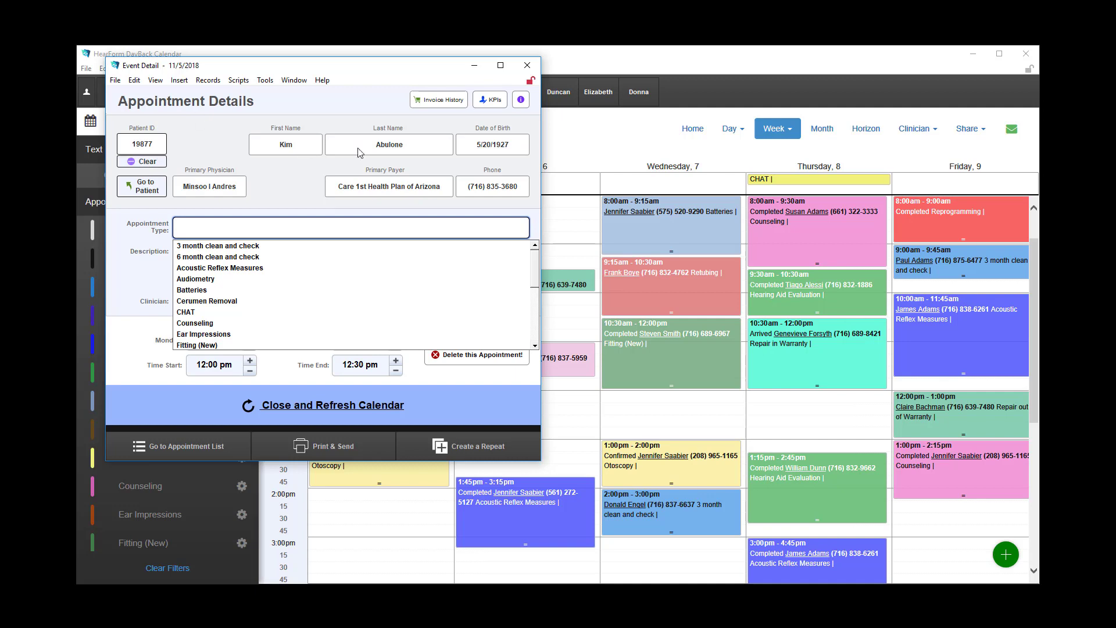
{"action": "left_click", "coordinate": [147, 163]}
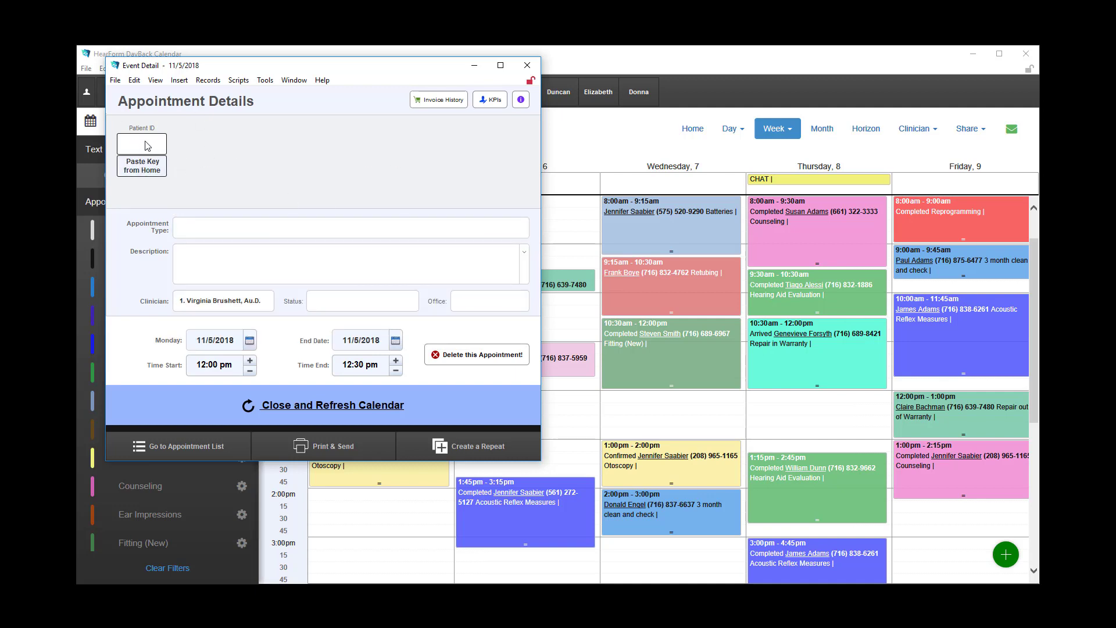
Set the appointment type to Lunch and the end time to 1:00 pm.
{"action": "left_click", "coordinate": [188, 228]}
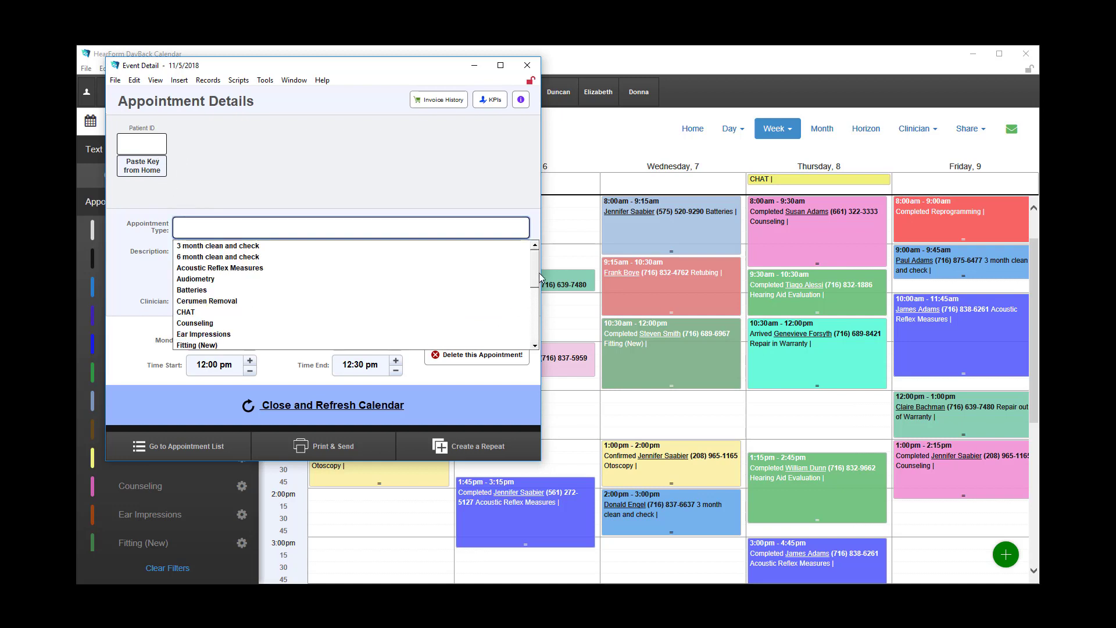
{"action": "left_click_drag", "start_coordinate": [535, 268], "coordinate": [533, 314]}
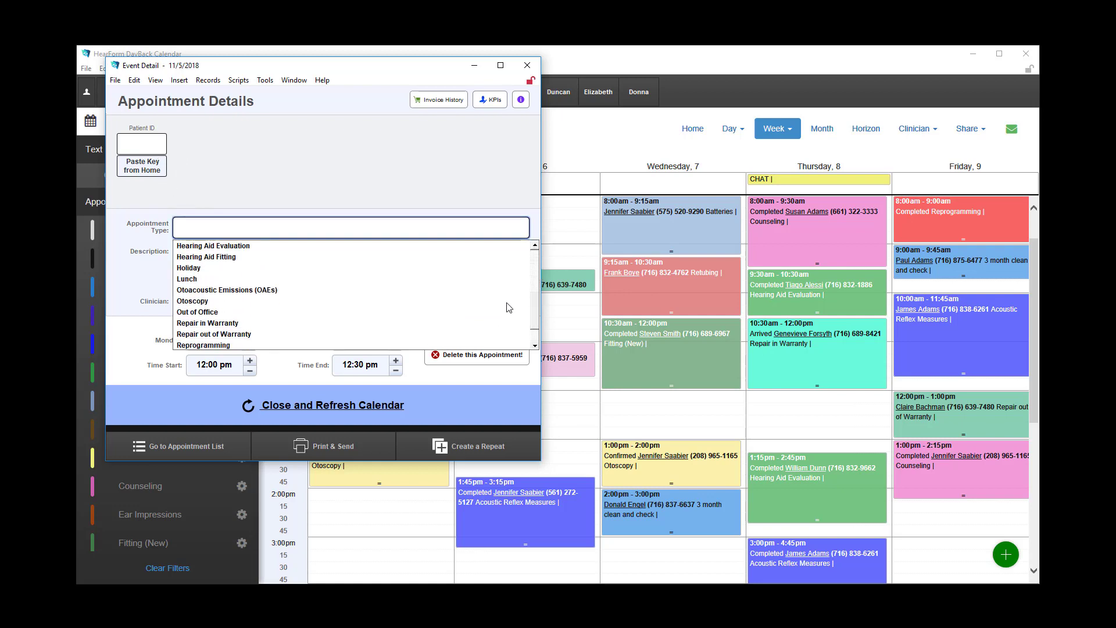
{"action": "left_click", "coordinate": [185, 280]}
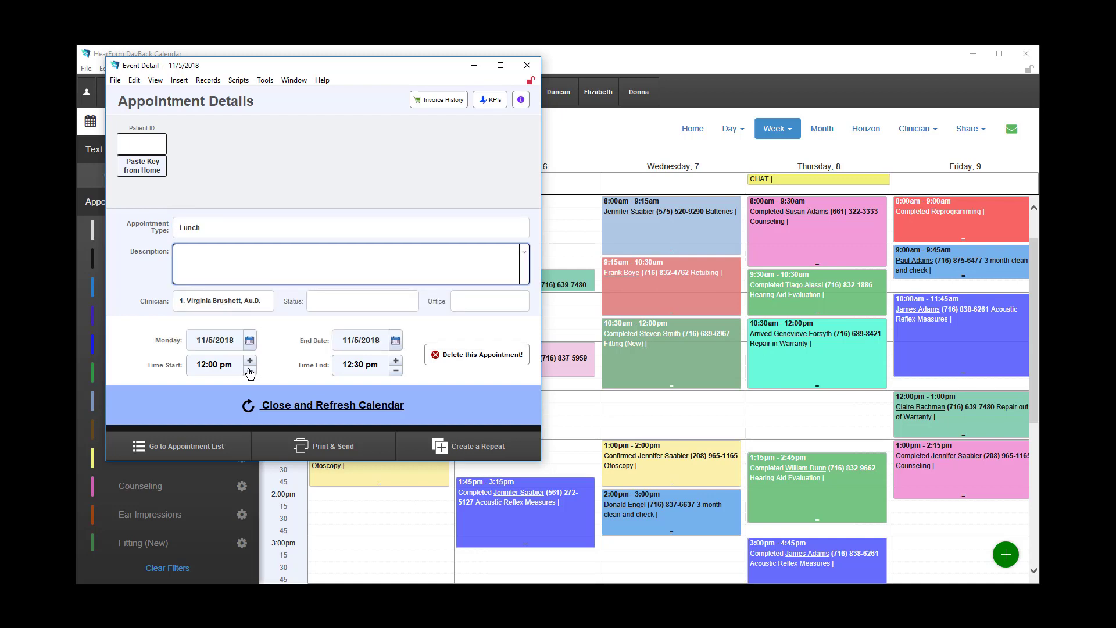
{"action": "left_click", "coordinate": [397, 360]}
{"action": "left_click", "coordinate": [397, 361]}
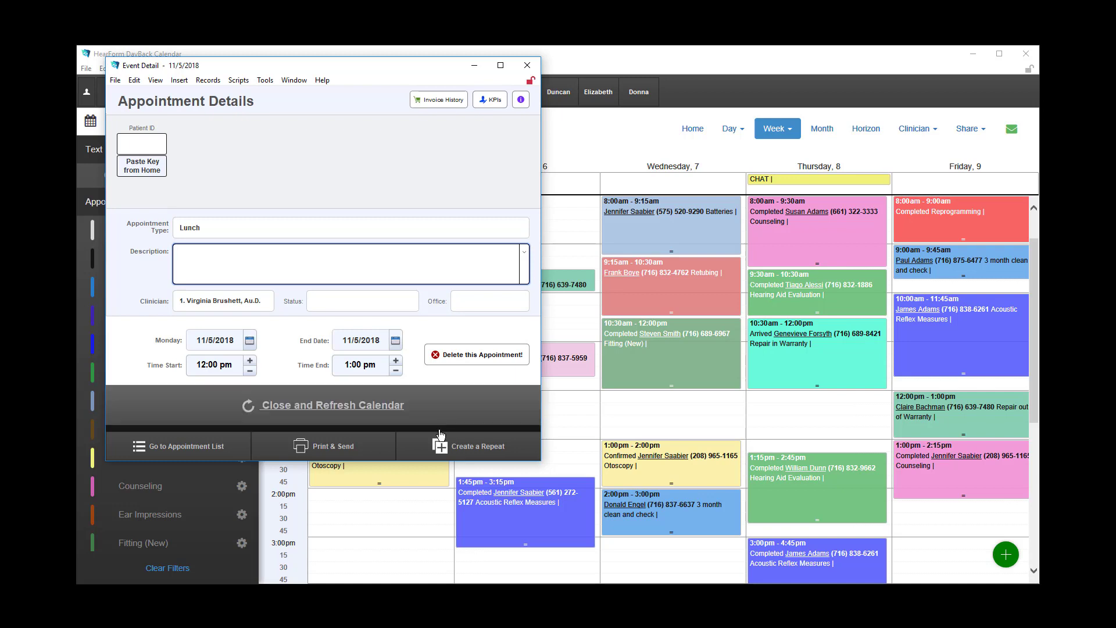
Open the repeat options for the lunch appointment and set them to stop after 5 more repetitions.
{"action": "left_click", "coordinate": [470, 453]}
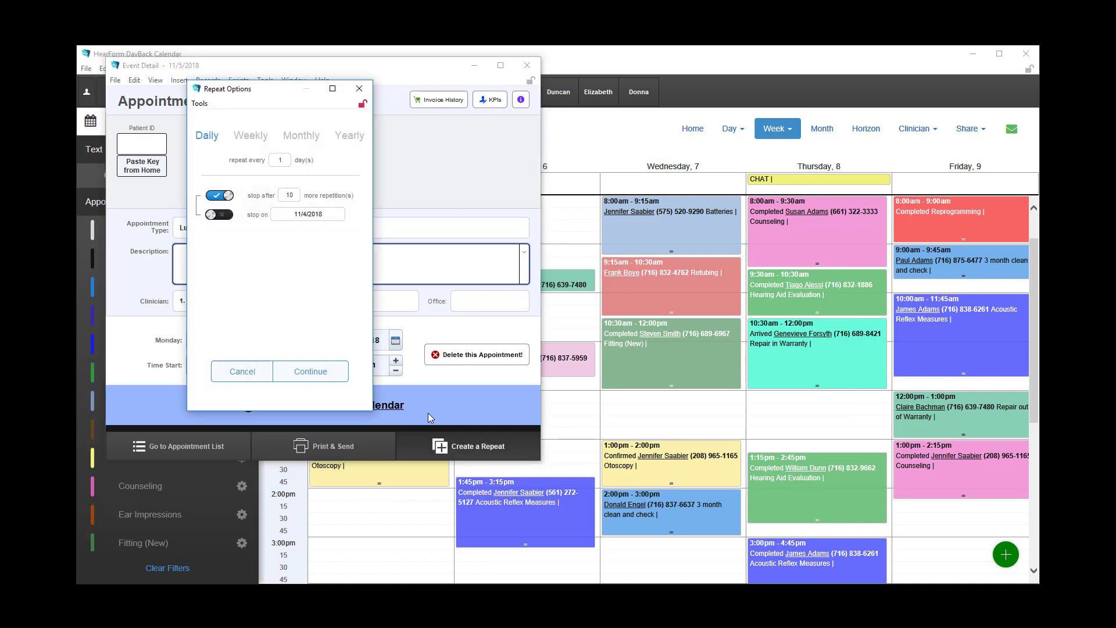
{"action": "double_click", "coordinate": [294, 195]}
{"action": "type", "text": "5"}
Try ending the repetition on a specific date, and switch back to stopping after a number of repetitions.
{"action": "left_click", "coordinate": [224, 216]}
{"action": "left_click", "coordinate": [290, 218]}
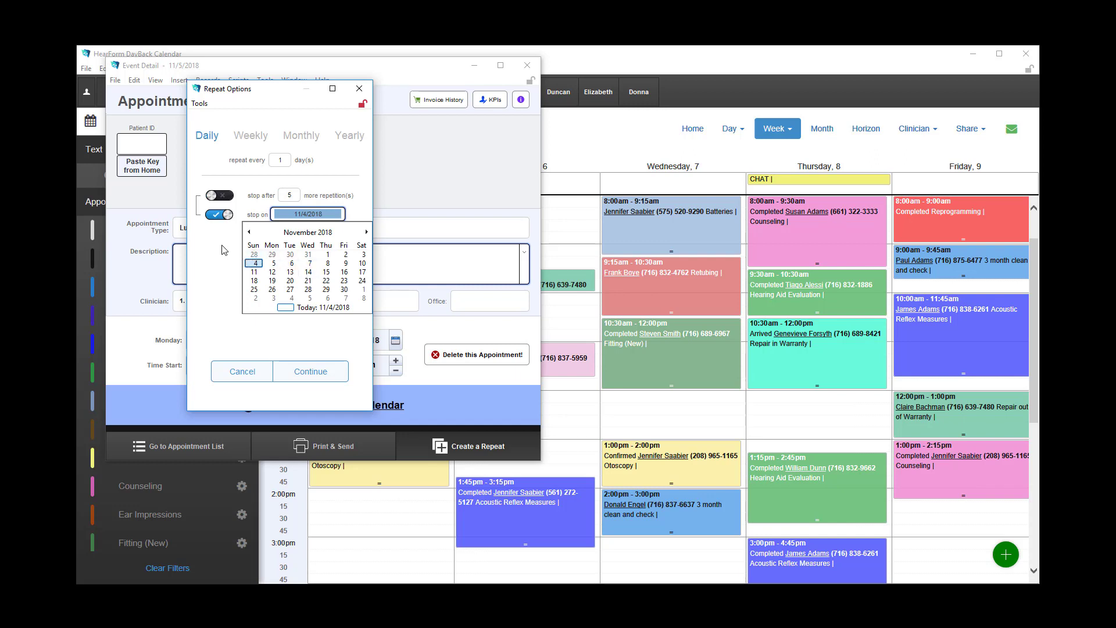
{"action": "left_click", "coordinate": [227, 197]}
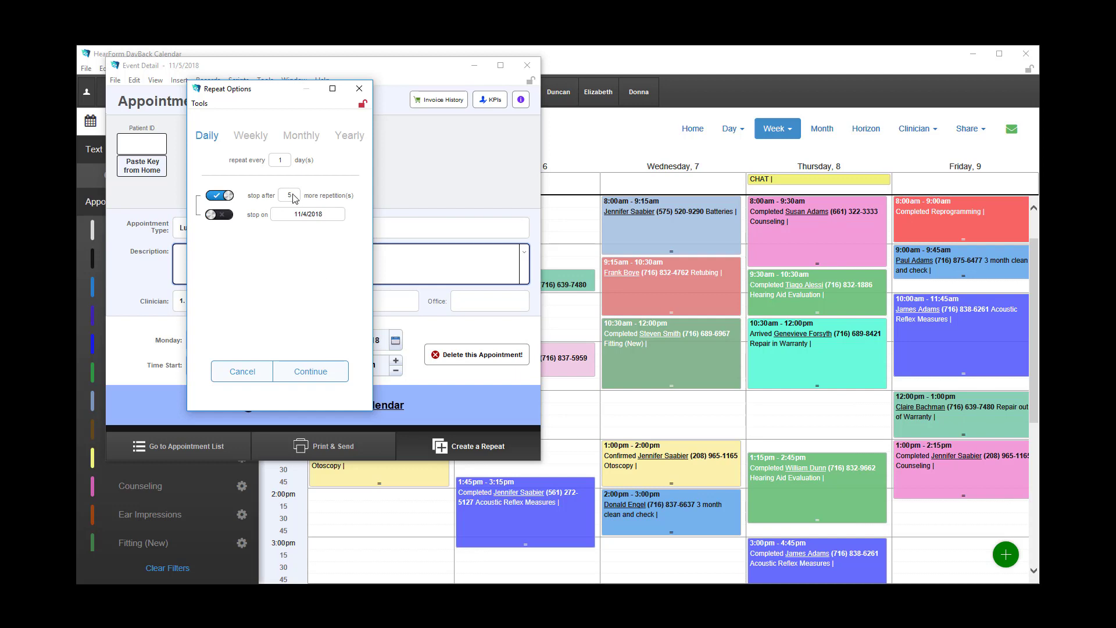
Try a weekly repeat on Monday, Wednesday and Friday, and deselect the three days.
{"action": "left_click", "coordinate": [254, 141]}
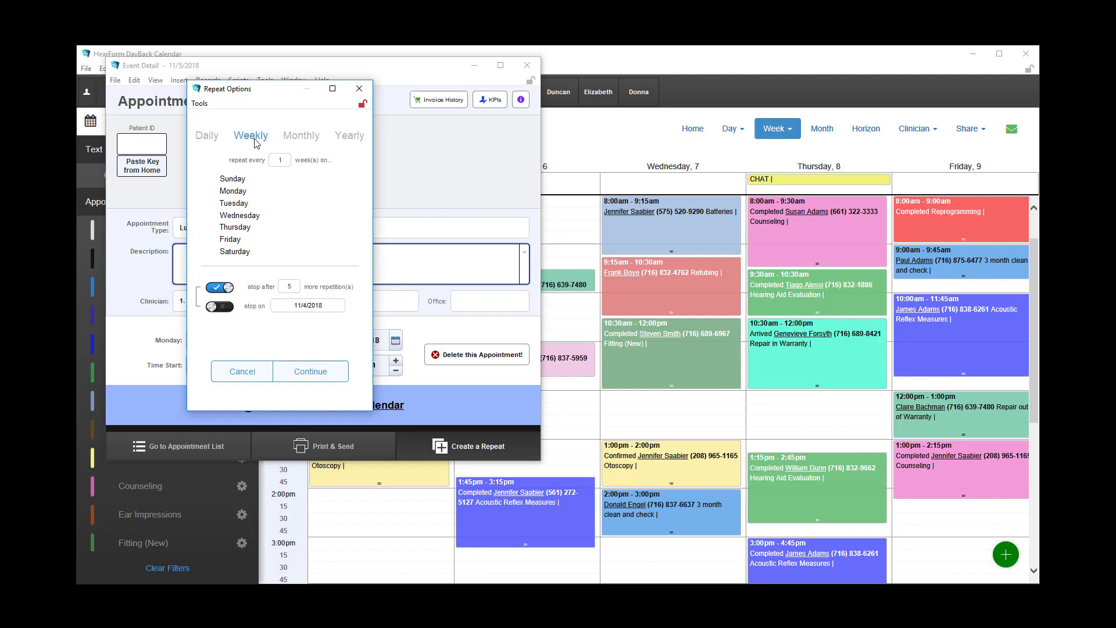
{"action": "left_click", "coordinate": [244, 193]}
{"action": "left_click", "coordinate": [247, 218]}
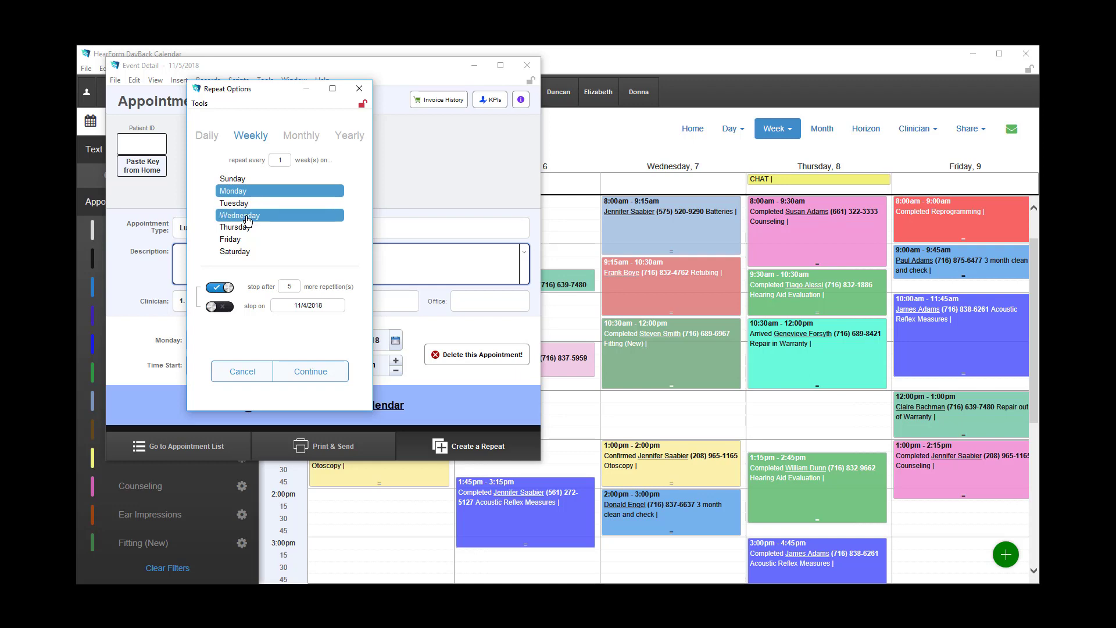
{"action": "left_click", "coordinate": [237, 240]}
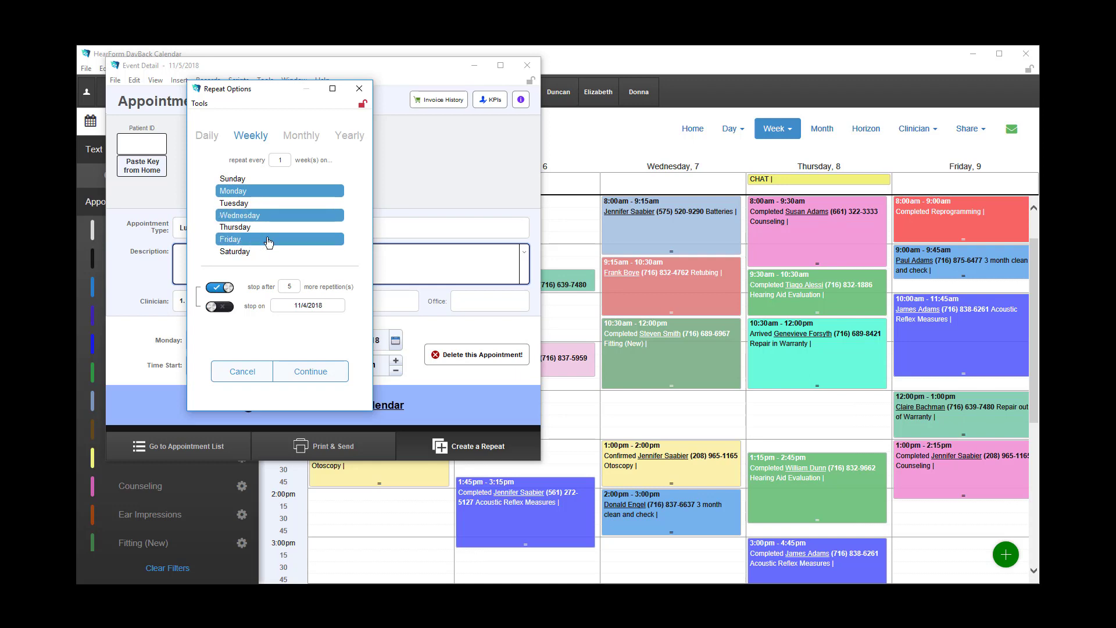
{"action": "left_click", "coordinate": [242, 239]}
{"action": "left_click", "coordinate": [244, 217]}
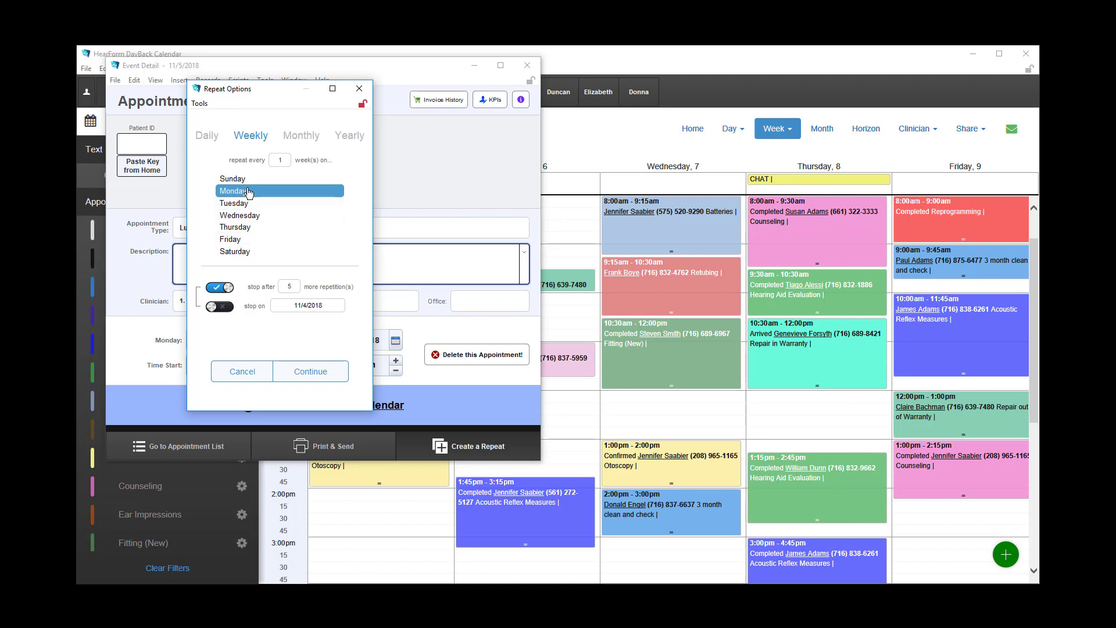
{"action": "left_click", "coordinate": [249, 192]}
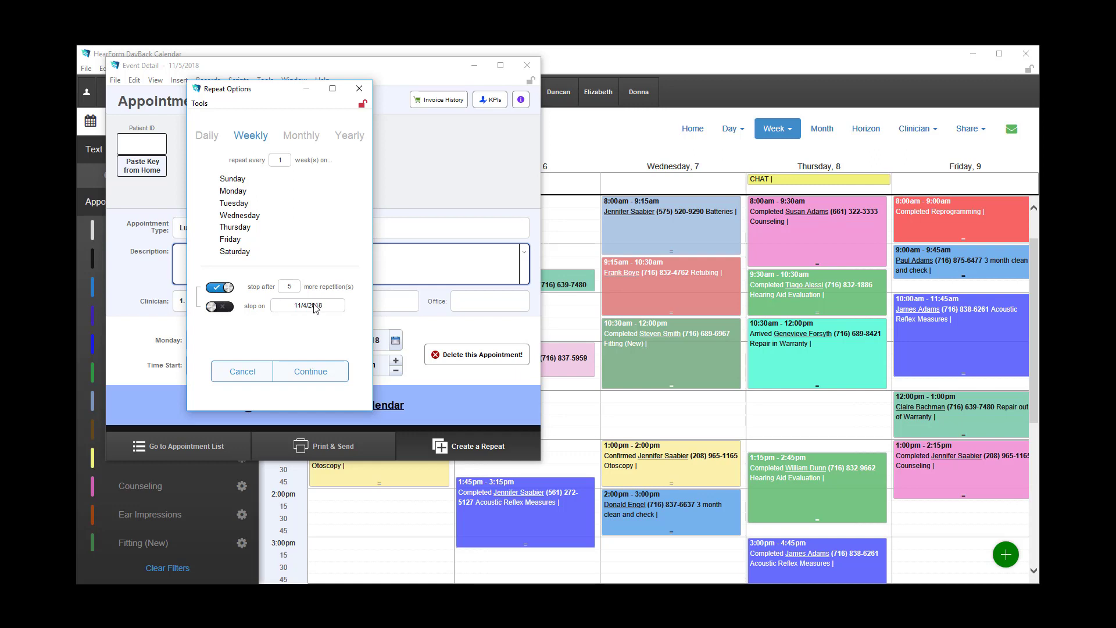
Try a monthly repeat on the 11th and 18th, deselect both dates and enable the weekday-of-month option.
{"action": "left_click", "coordinate": [300, 136]}
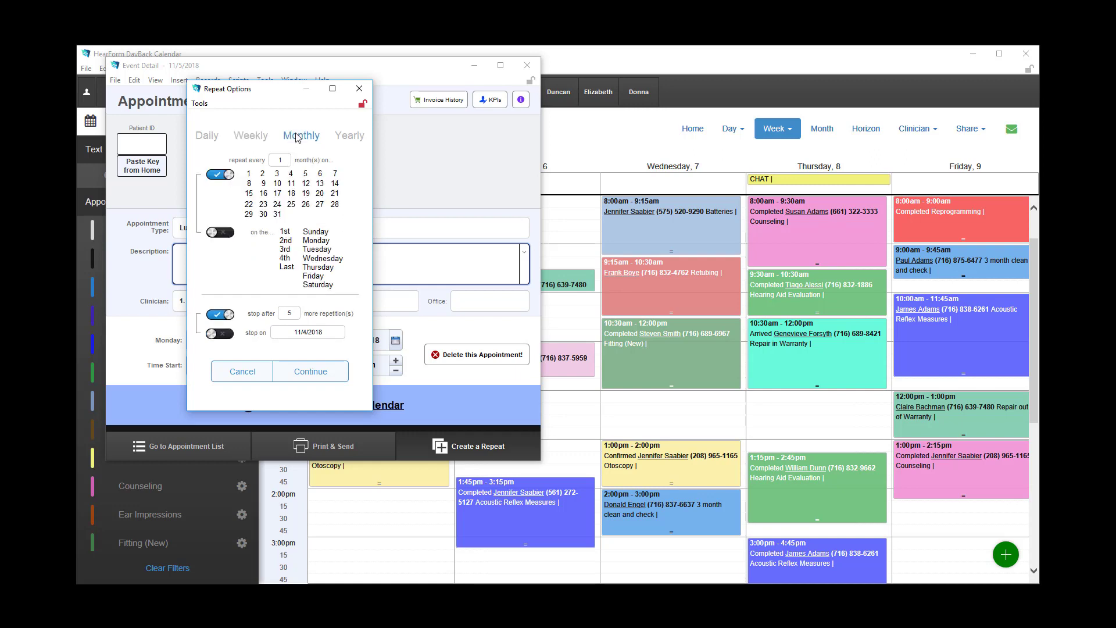
{"action": "left_click", "coordinate": [289, 185]}
{"action": "left_click", "coordinate": [292, 194]}
{"action": "left_click", "coordinate": [291, 194]}
{"action": "left_click", "coordinate": [292, 184]}
{"action": "left_click", "coordinate": [227, 233]}
Create the lunch repetitions with the Daily pattern without showing them, and close the appointment details.
{"action": "left_click", "coordinate": [207, 134]}
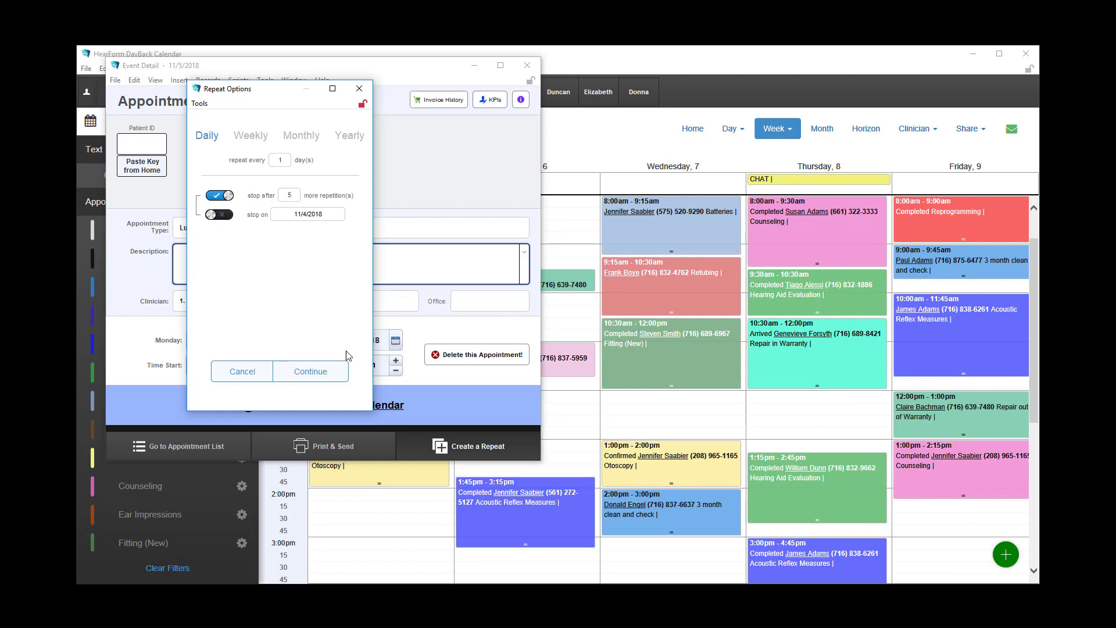
{"action": "left_click", "coordinate": [307, 374]}
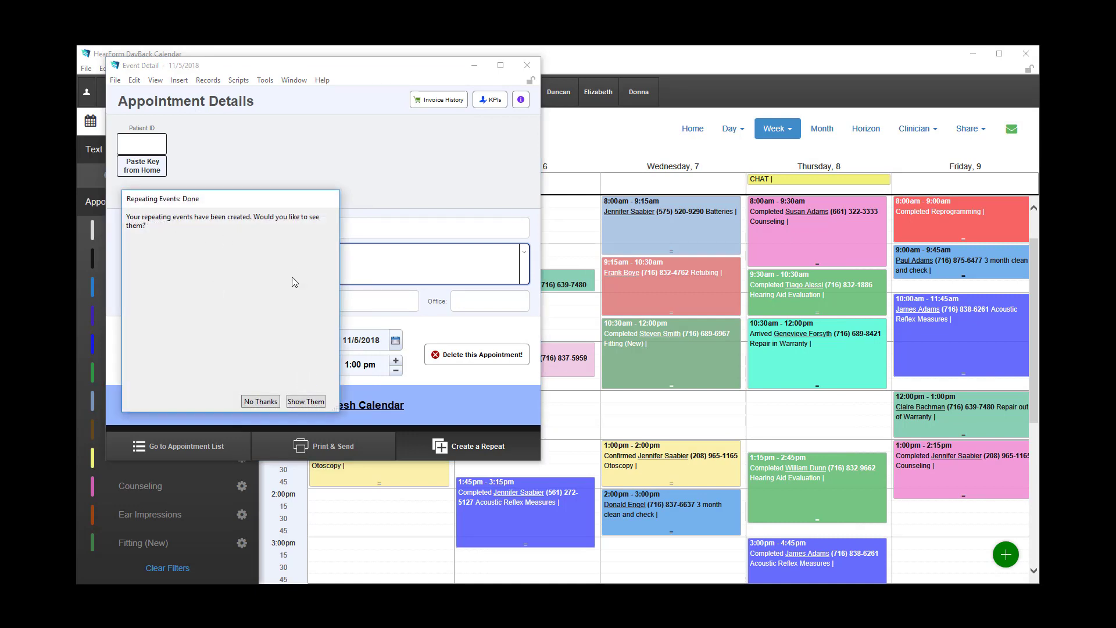
{"action": "left_click", "coordinate": [267, 400]}
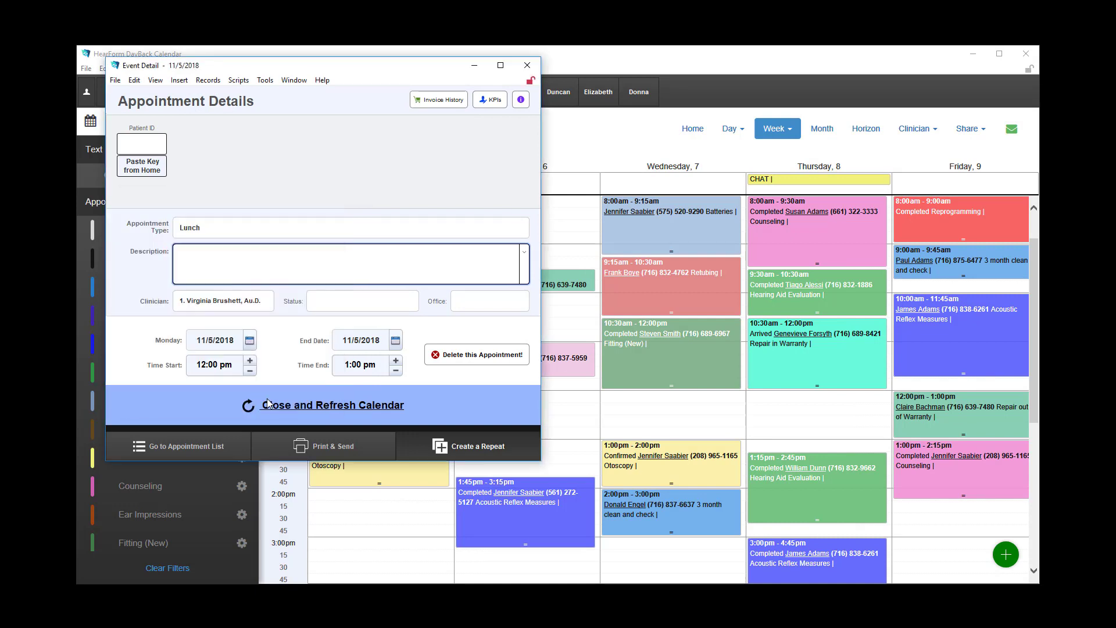
{"action": "left_click", "coordinate": [286, 405]}
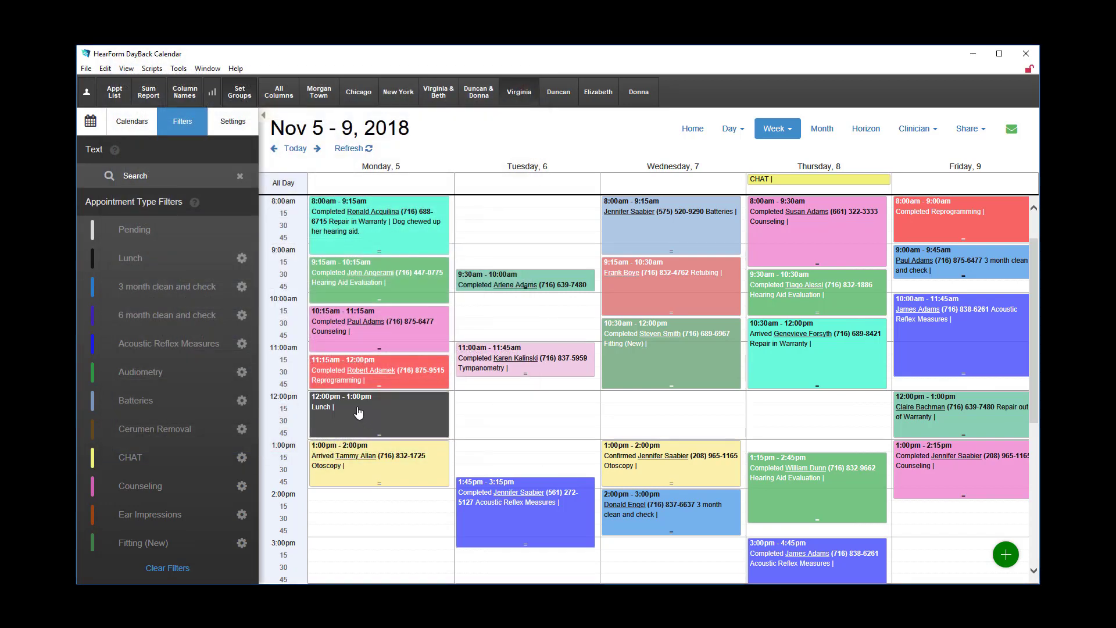
Refresh the calendar and move Friday's 12:00 pm Repair out of Warranty appointment to Monday at 2:00 pm.
{"action": "left_click", "coordinate": [348, 150]}
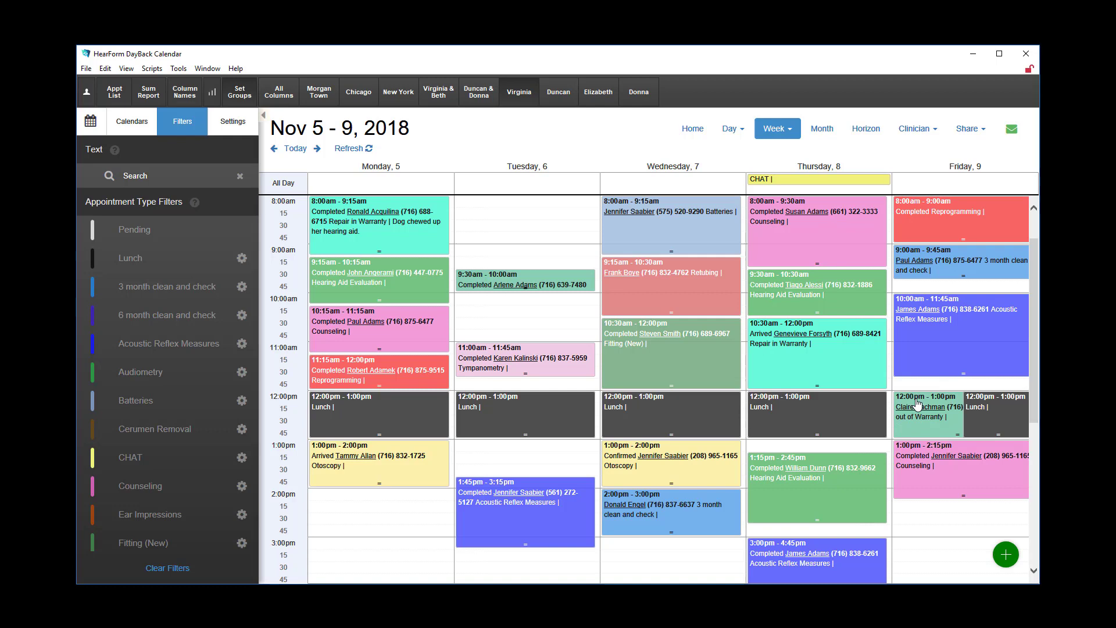
{"action": "left_click_drag", "start_coordinate": [917, 404], "coordinate": [381, 502]}
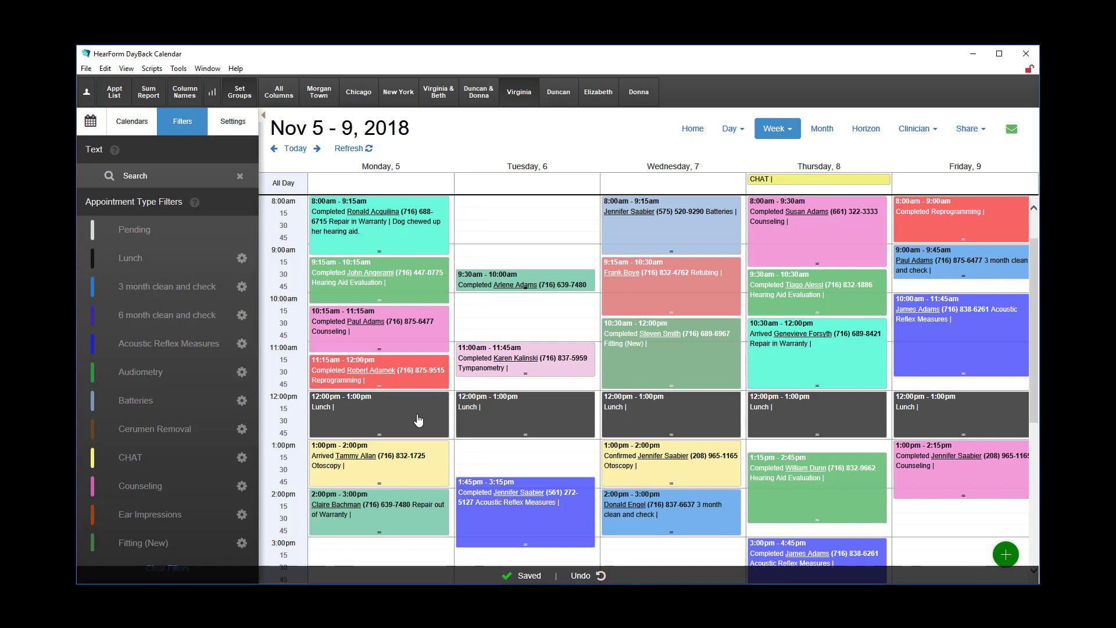
Open the appointment list and reposition its window over the calendar so the whole list fits on screen.
{"action": "left_click", "coordinate": [115, 92]}
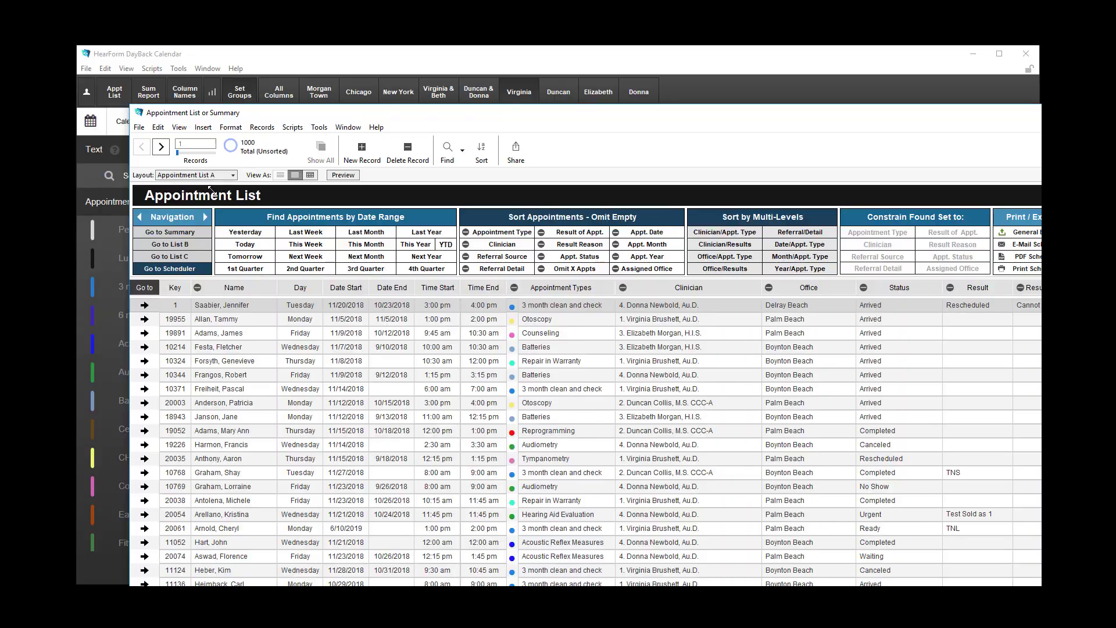
{"action": "left_click_drag", "start_coordinate": [441, 115], "coordinate": [687, 430]}
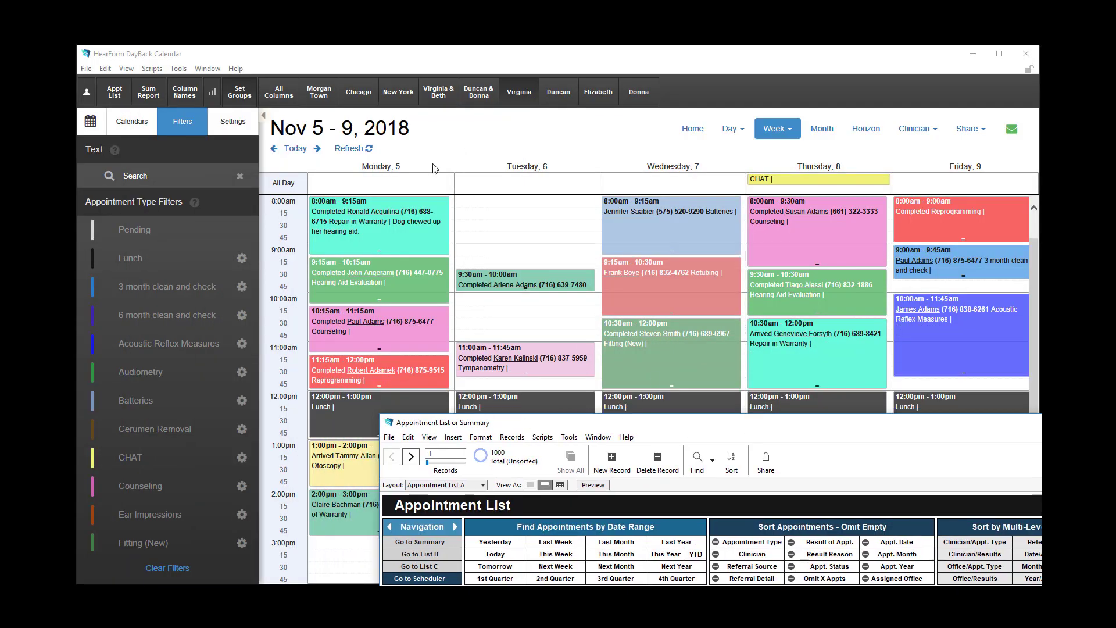
{"action": "left_click_drag", "start_coordinate": [804, 431], "coordinate": [527, 113]}
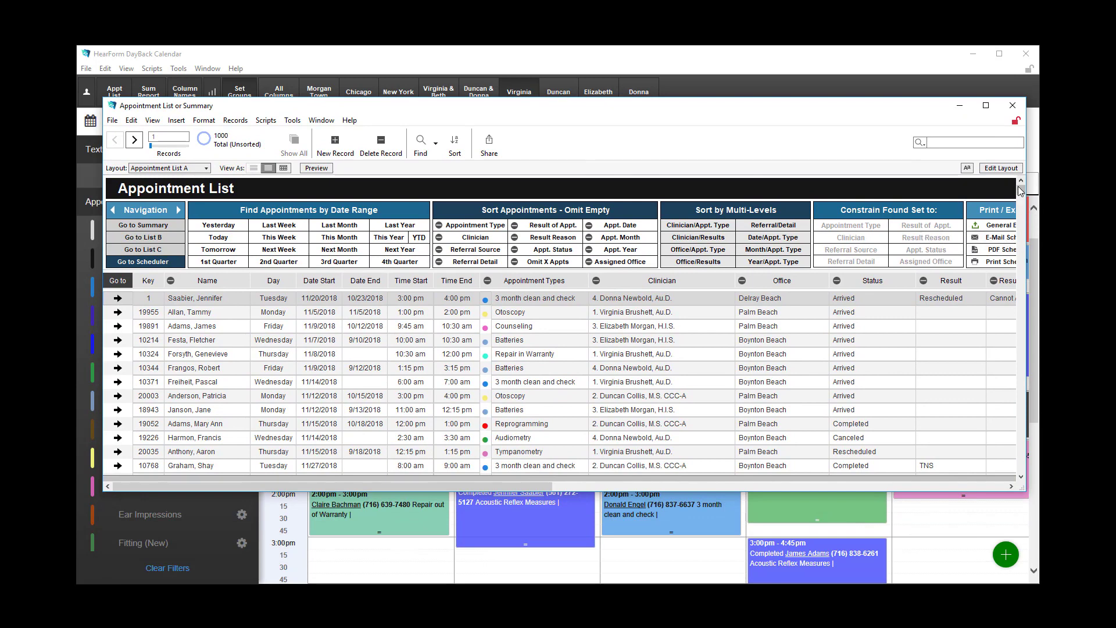
Examine the Lunch entries at the end of the appointment list and return to the scheduler.
{"action": "left_click_drag", "start_coordinate": [1020, 191], "coordinate": [1022, 482]}
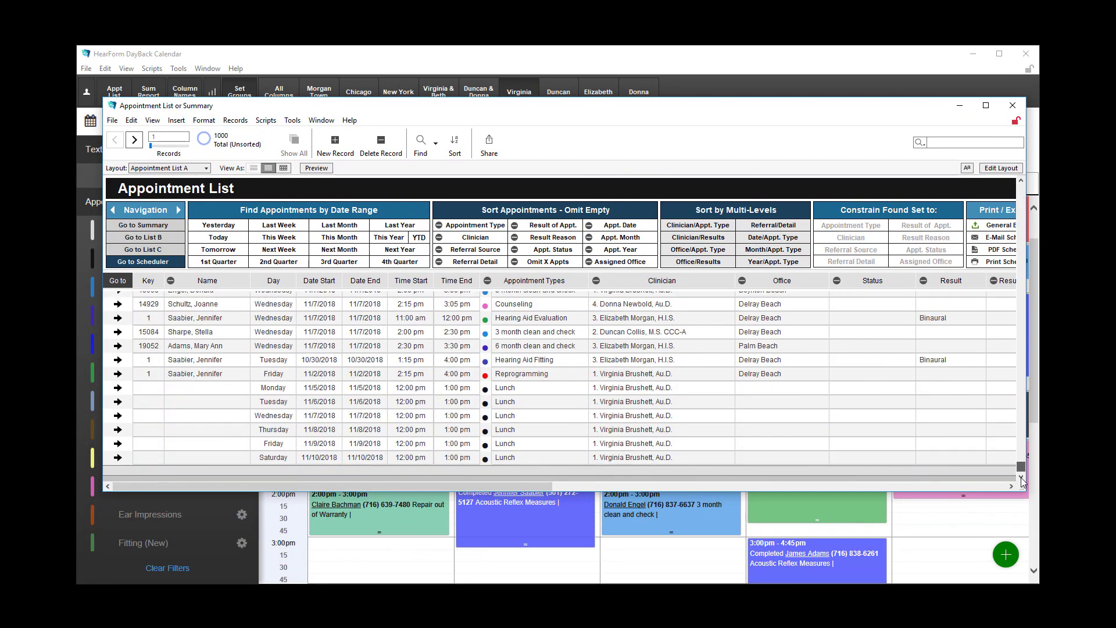
{"action": "left_click", "coordinate": [523, 390]}
{"action": "left_click", "coordinate": [533, 392]}
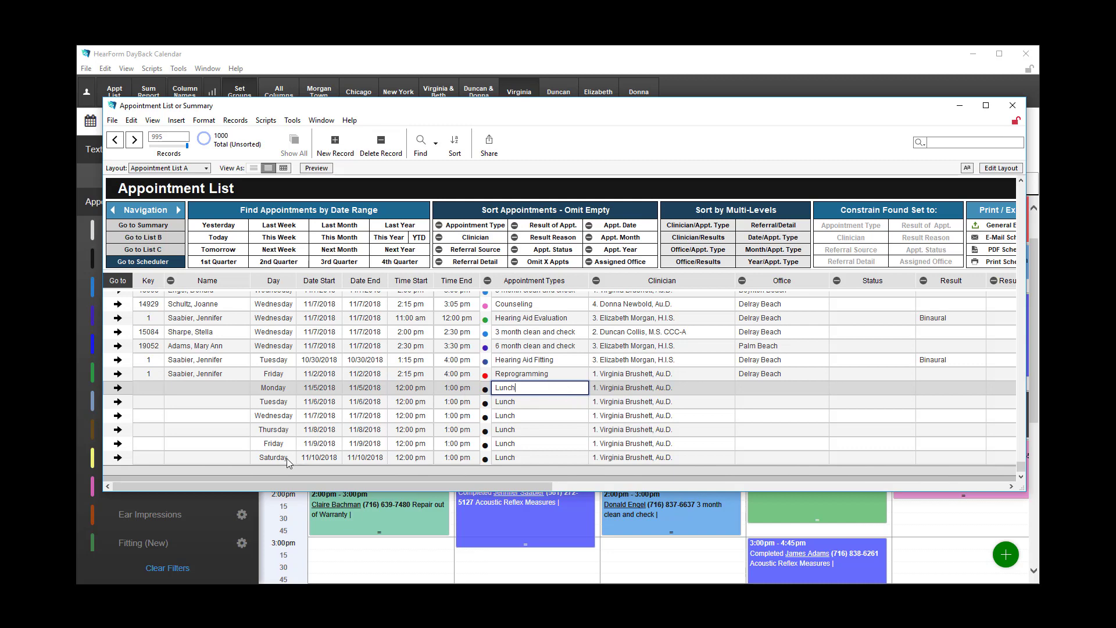
{"action": "scroll", "coordinate": [590, 404], "scroll_direction": "up", "scroll_amount": 2}
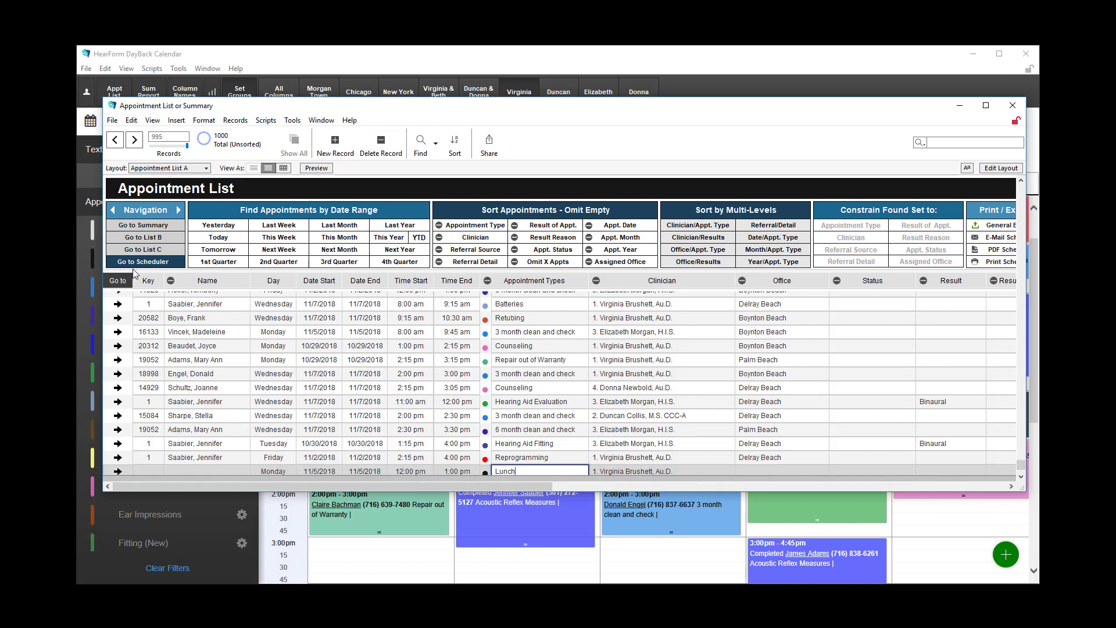
{"action": "left_click", "coordinate": [134, 265]}
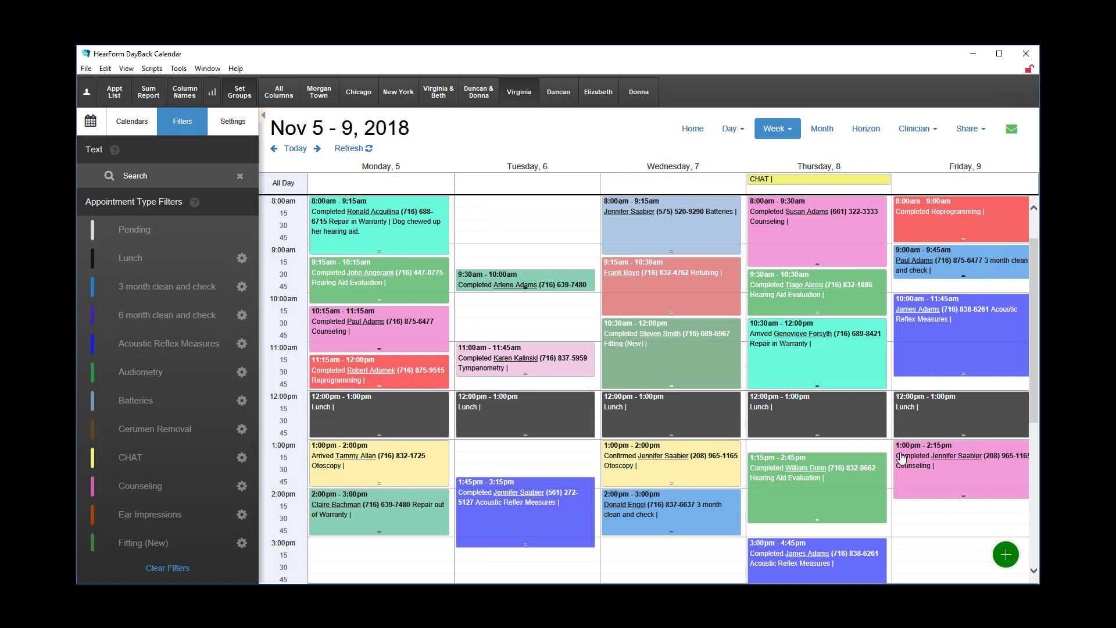